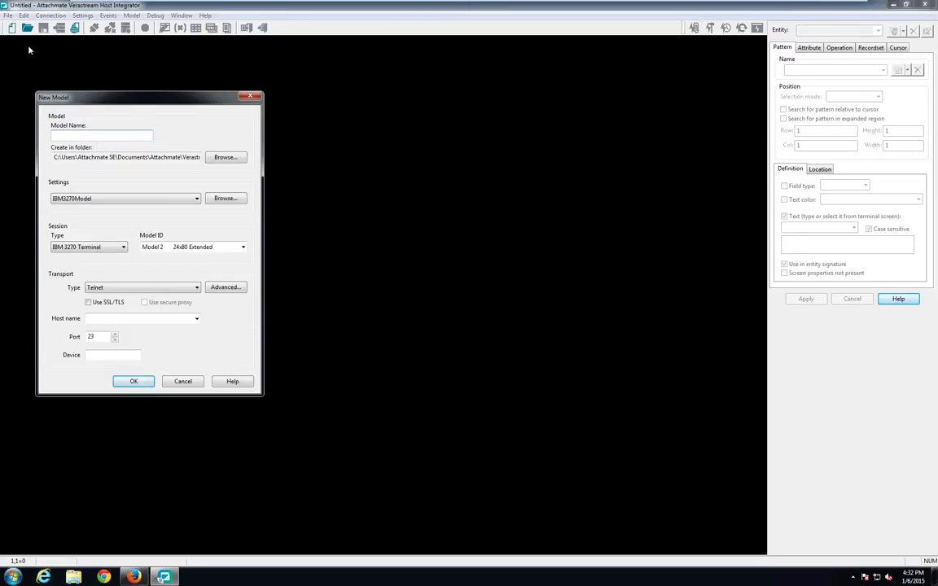
Step: Name the new model Test with host dallas.attachmate.com and port 623
type("Test")
left_click(112, 318)
type("dallas.attachmate/")
key("BackSpace")
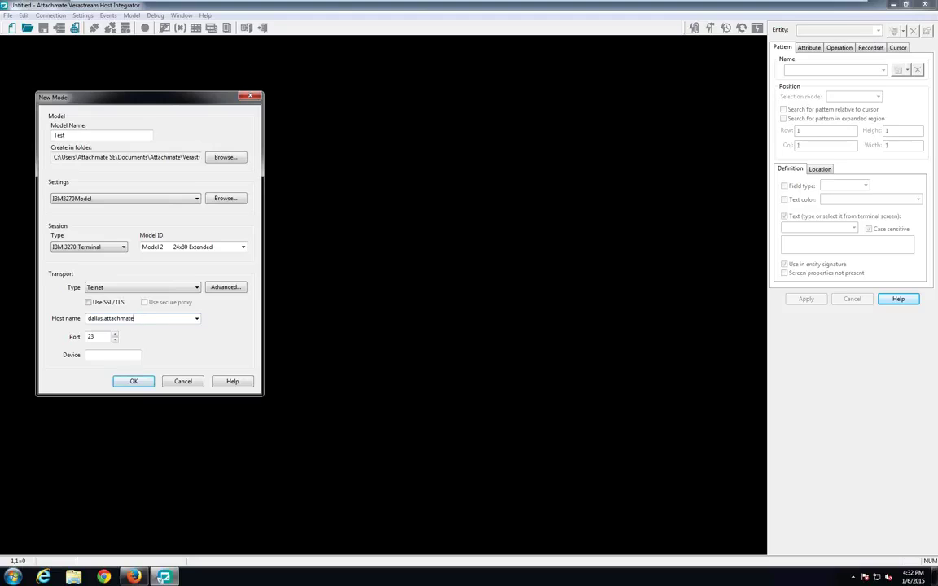
key("Tab")
type("623")
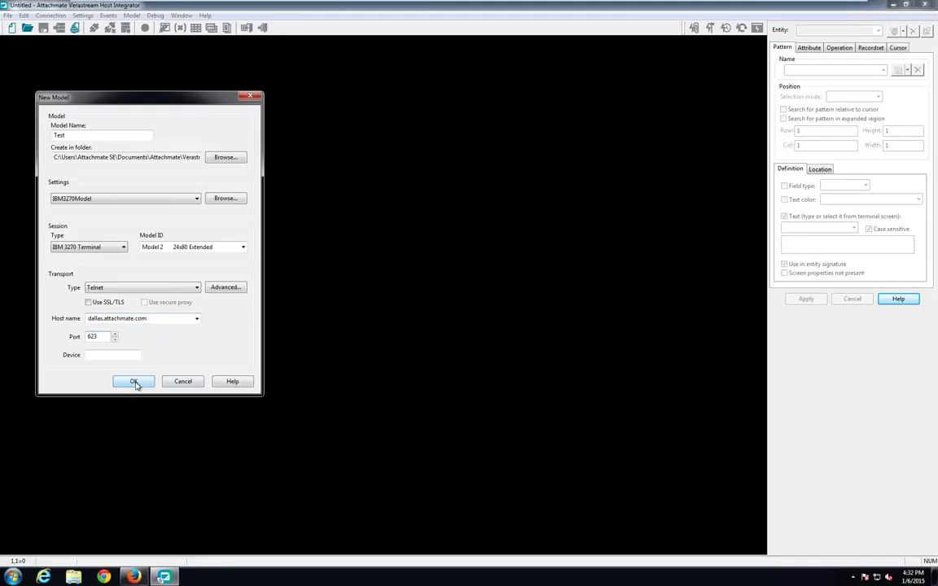
Step: Keep Telnet transport with SSL/TLS and secure proxy off, and create the model
left_click(98, 289)
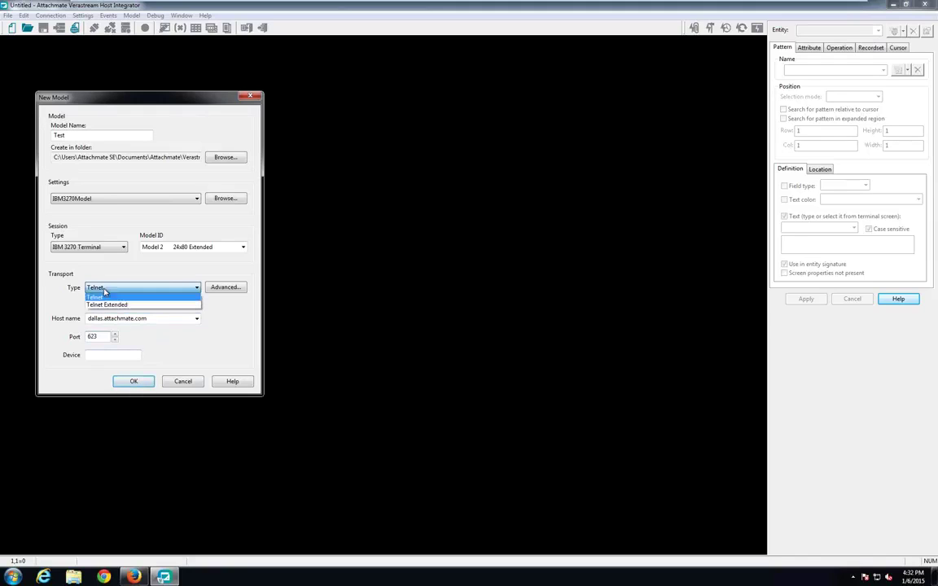
left_click(98, 298)
left_click(91, 303)
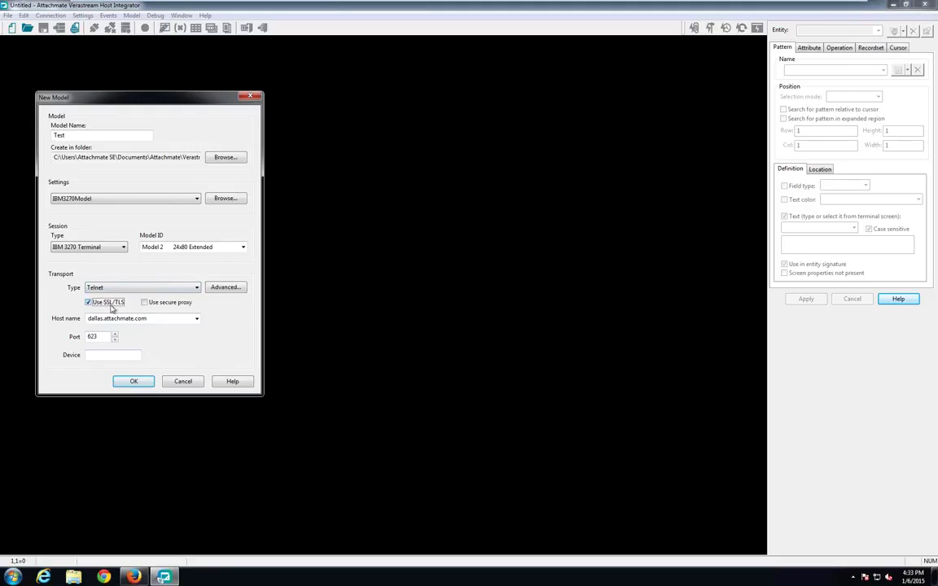
left_click(144, 302)
left_click(144, 302)
left_click(90, 303)
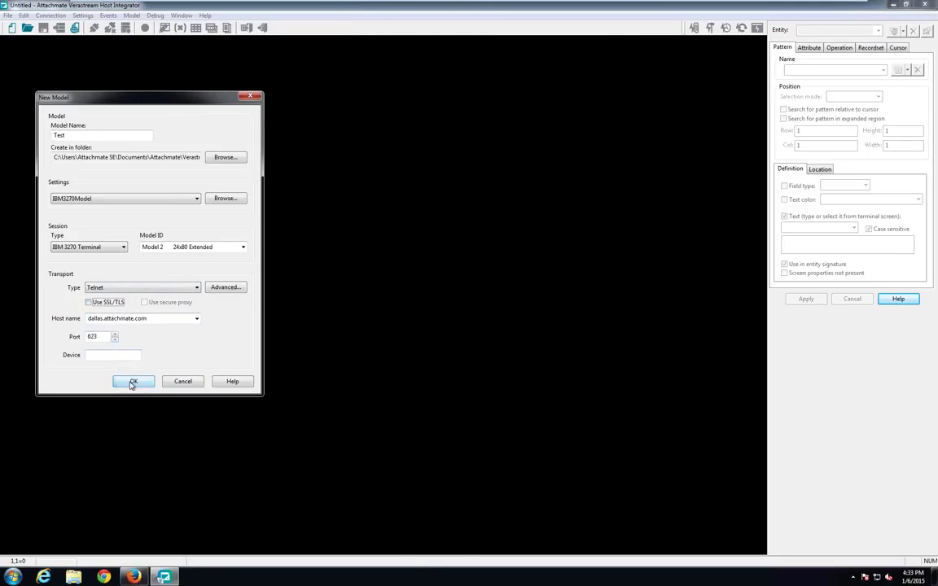
left_click(132, 382)
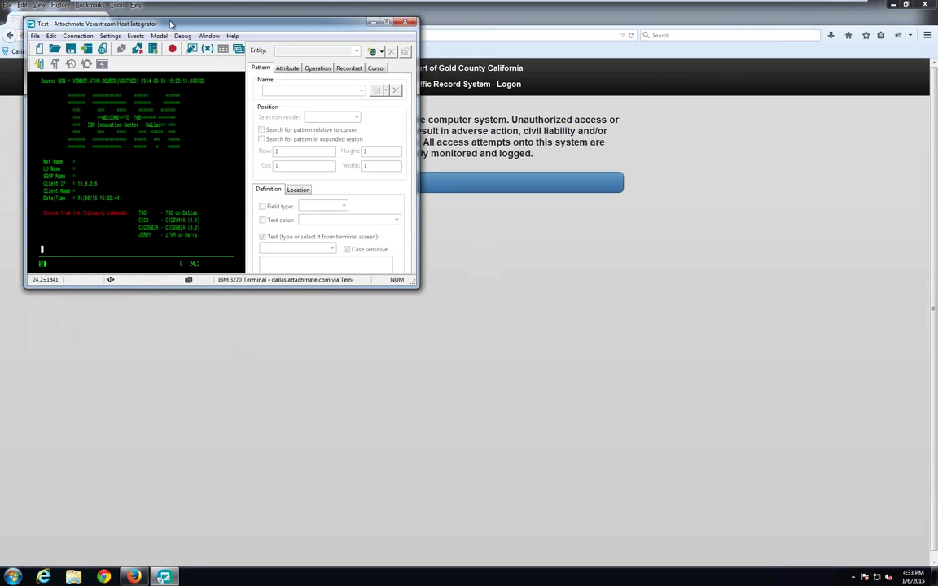
Step: Deploy the Test model to the localhost Host Integrator server using the admin credentials
double_click(171, 24)
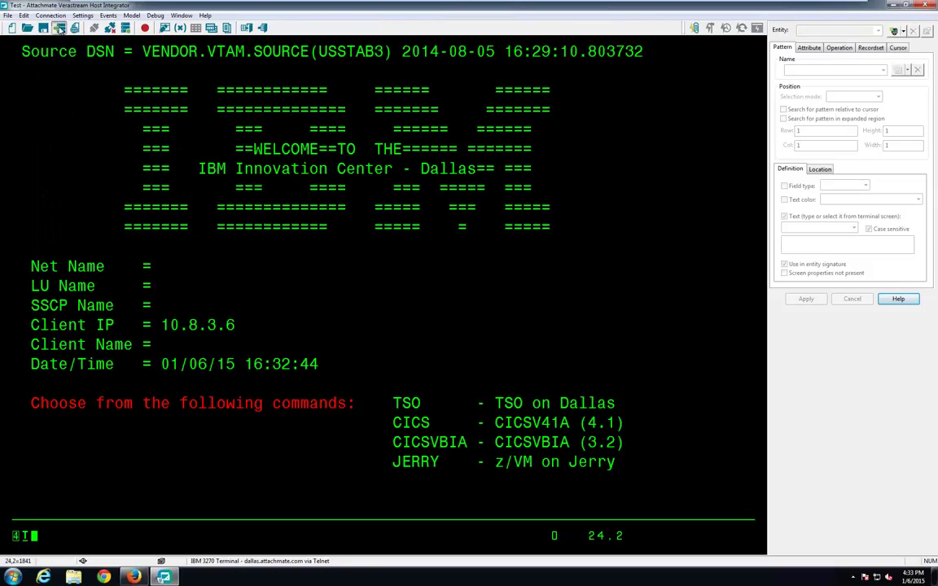
left_click(59, 28)
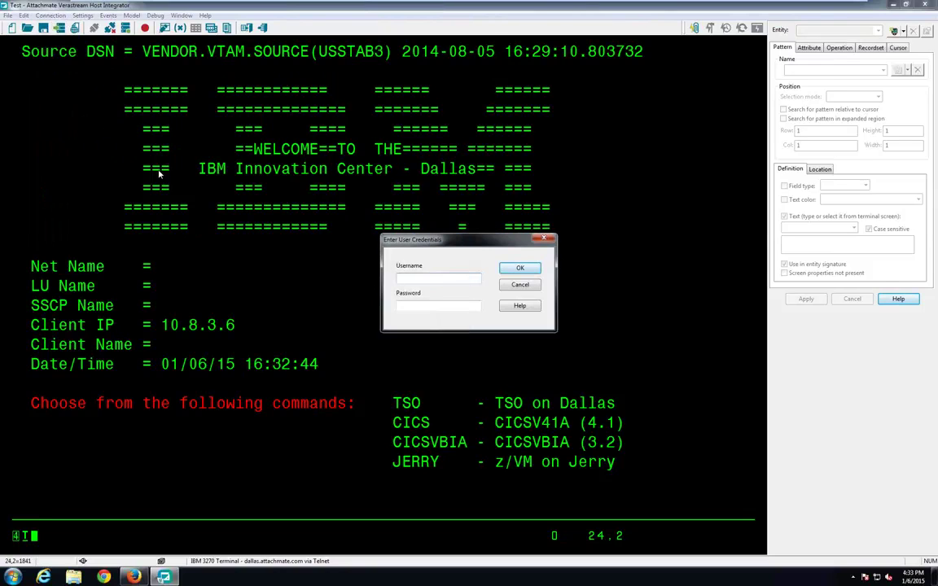
type("adminpassword")
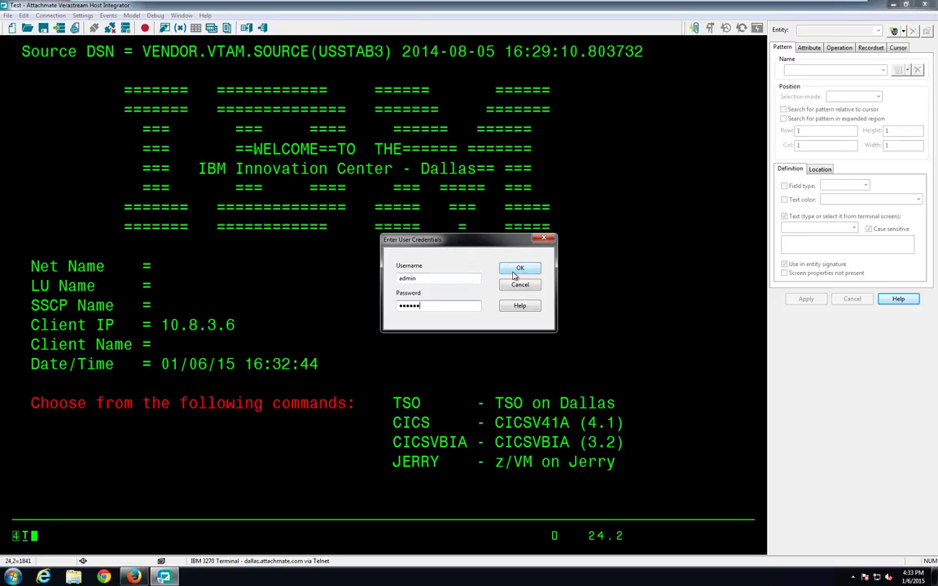
key("BackSpace")
key("BackSpace")
key("BackSpace")
key("BackSpace")
type("pass")
left_click(524, 269)
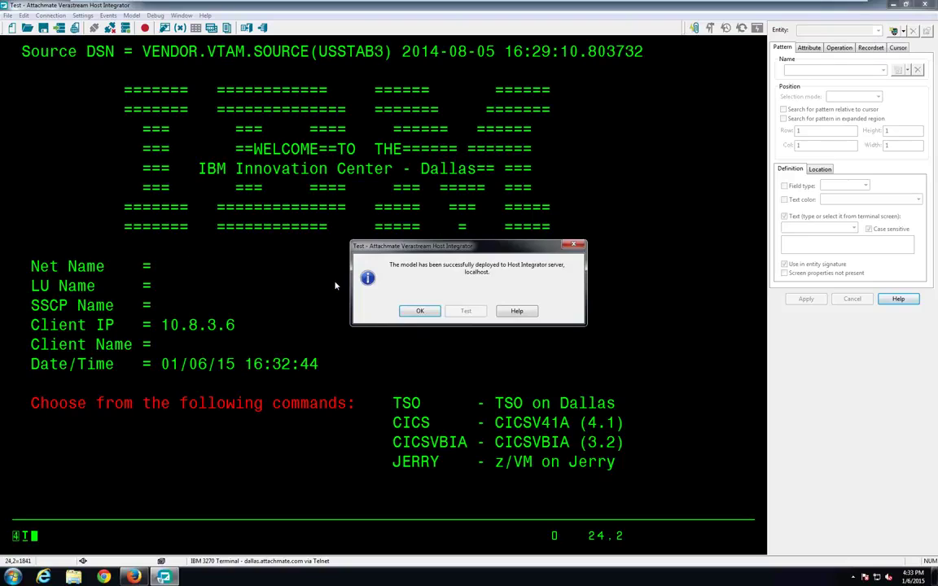
left_click(421, 311)
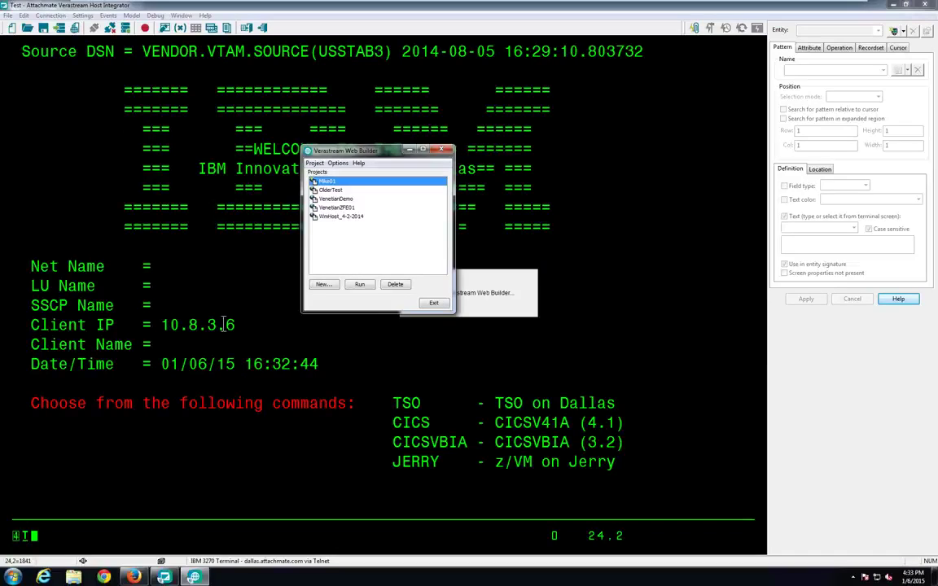
Step: Start a new HTML5 Web Application project named Test for model Test on localhost
left_click(323, 284)
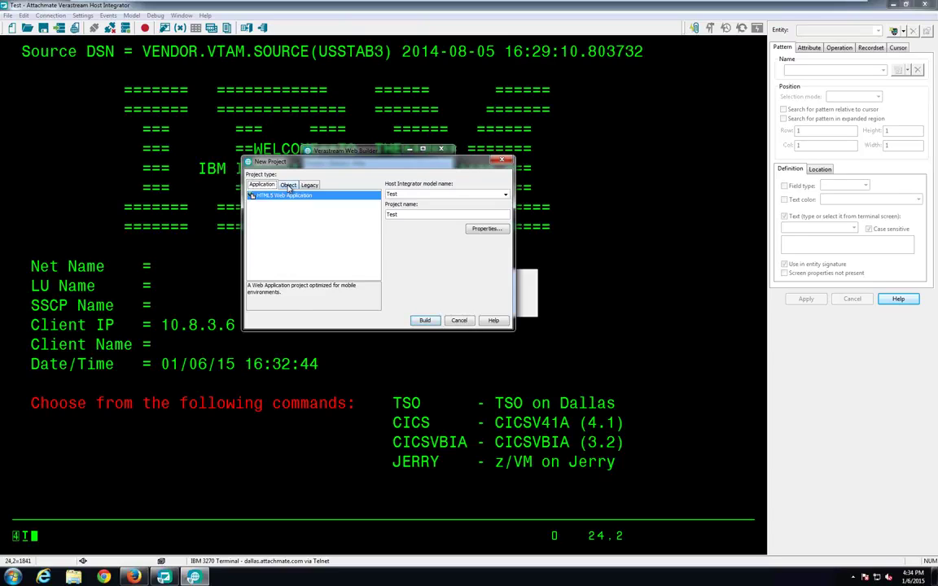
left_click(288, 186)
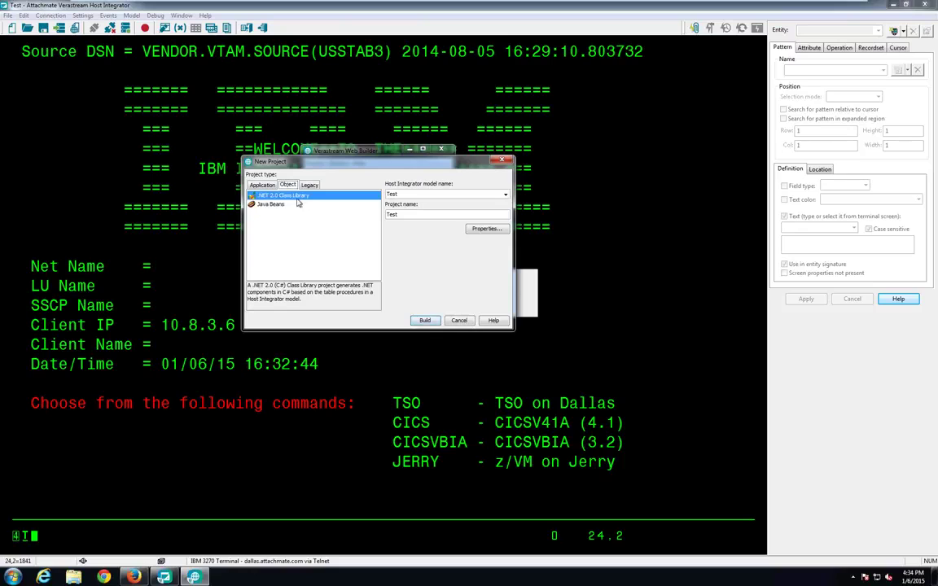
left_click(309, 185)
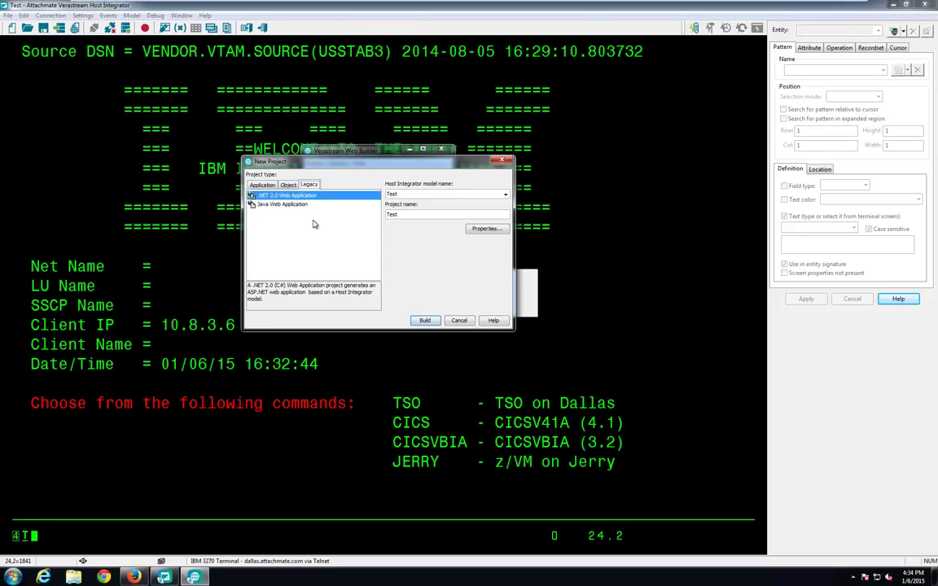
left_click(261, 186)
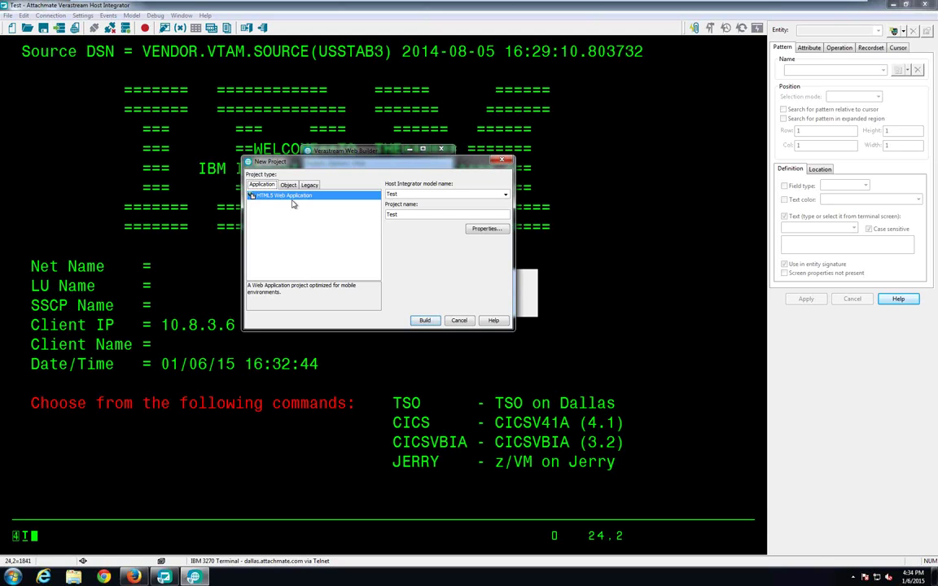
left_click(486, 229)
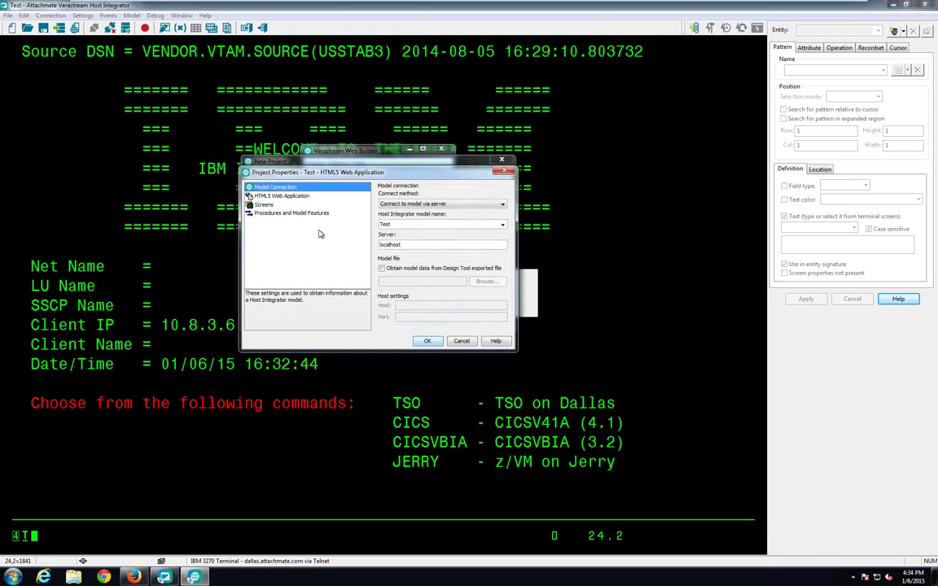
Step: Display unrecognized and recognized screens as Terminal, then build the Test HTML5 project
left_click(263, 204)
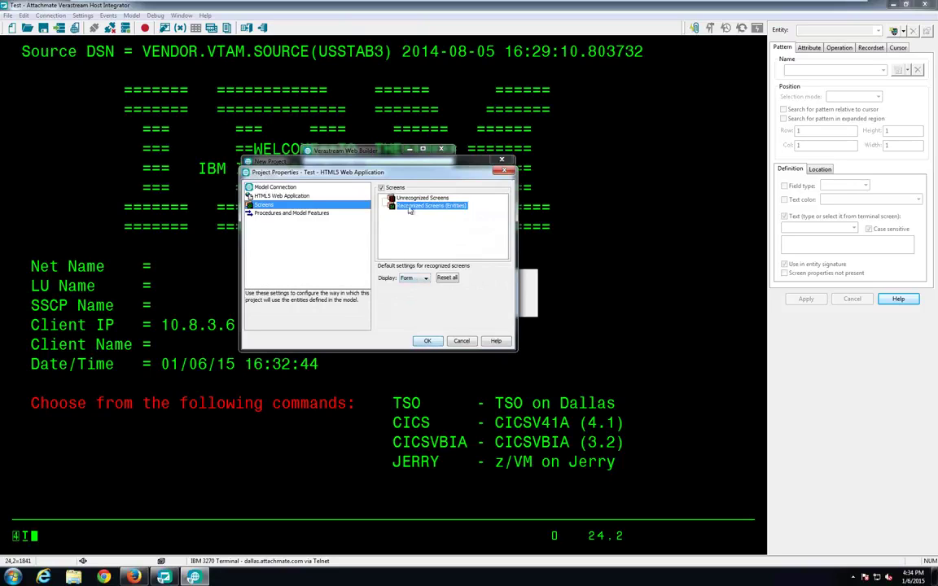
left_click(421, 198)
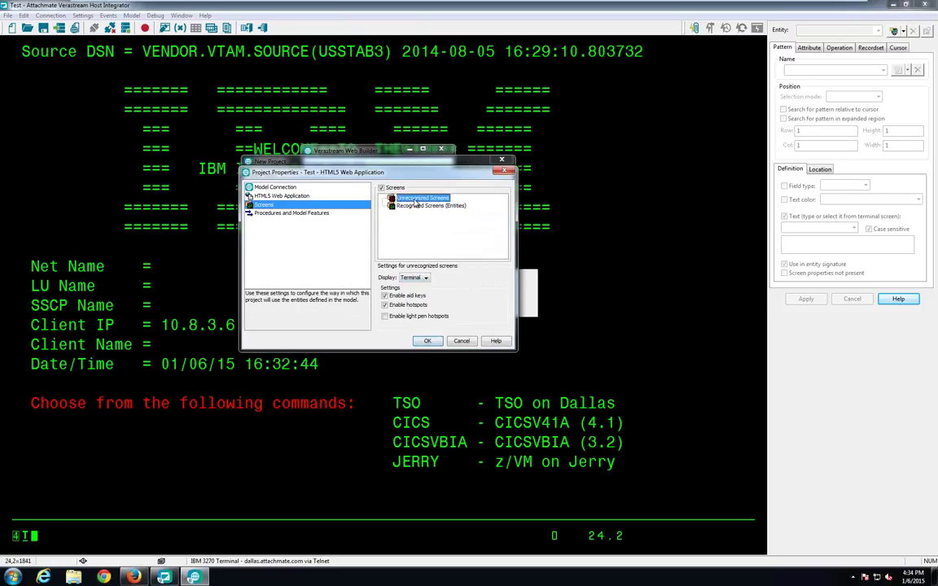
left_click(423, 277)
left_click(412, 287)
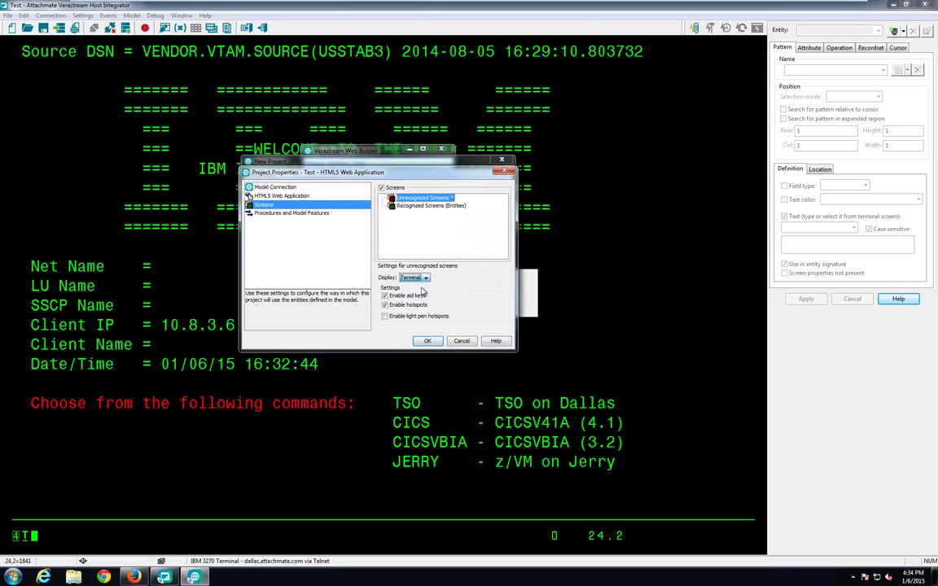
left_click(419, 206)
left_click(423, 278)
left_click(415, 298)
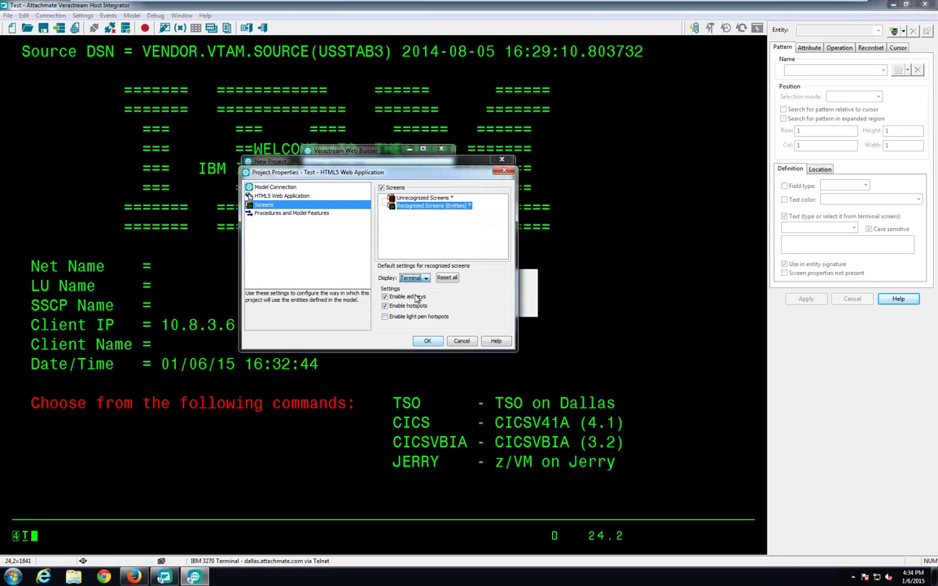
left_click(430, 342)
left_click(424, 320)
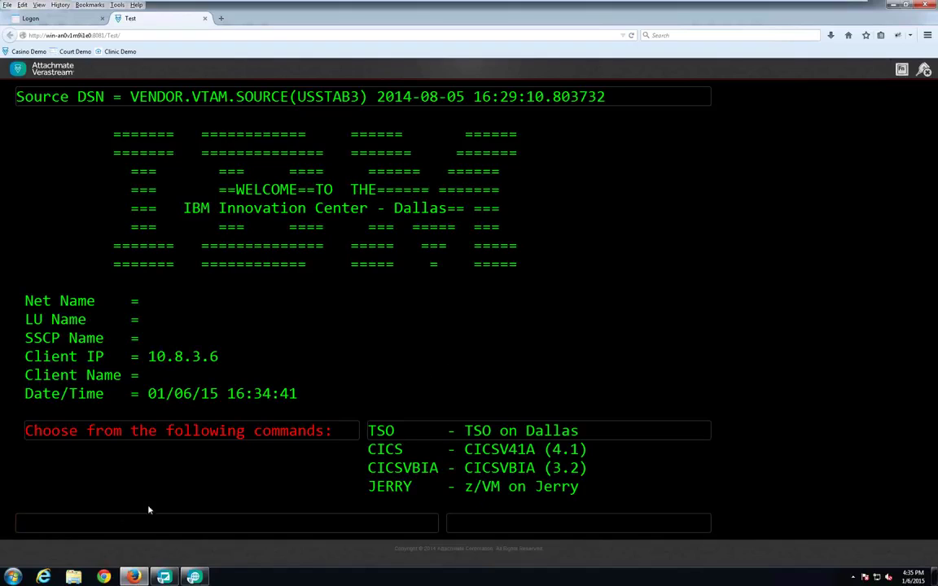
Step: Run cicsvbia from the command history to reach the CICS sign-on screen
left_click(90, 522)
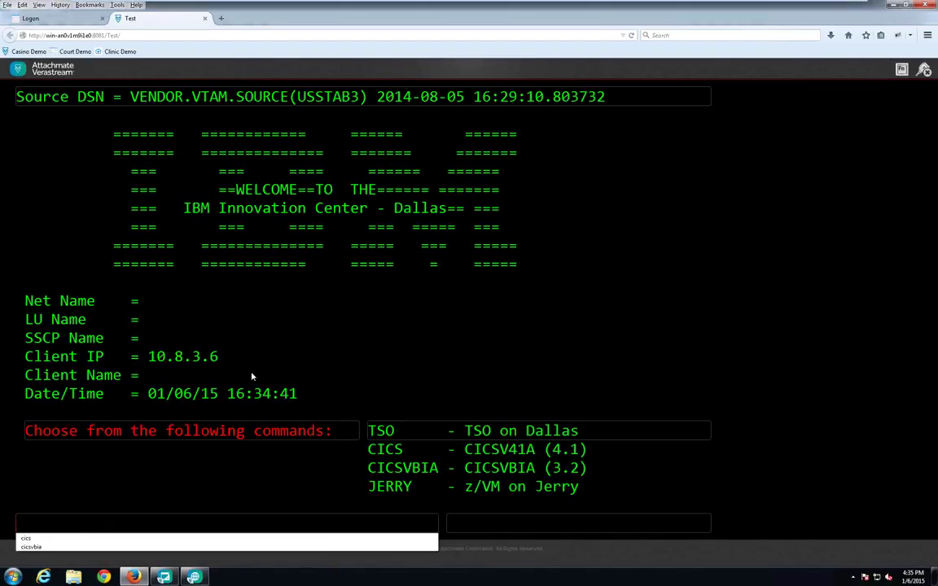
left_click(35, 547)
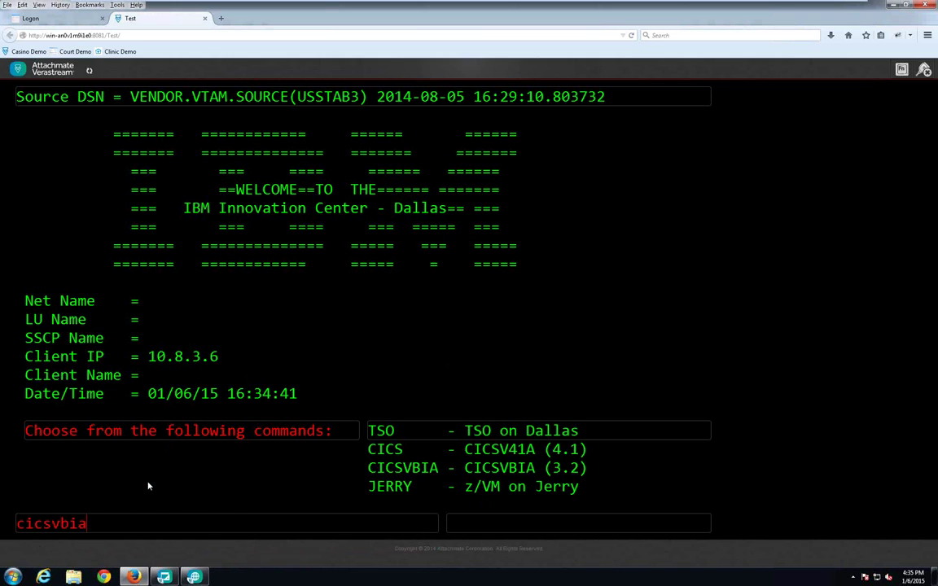
key("Return")
Step: Sign on to CICS with the user ID and password
type("tonyc")
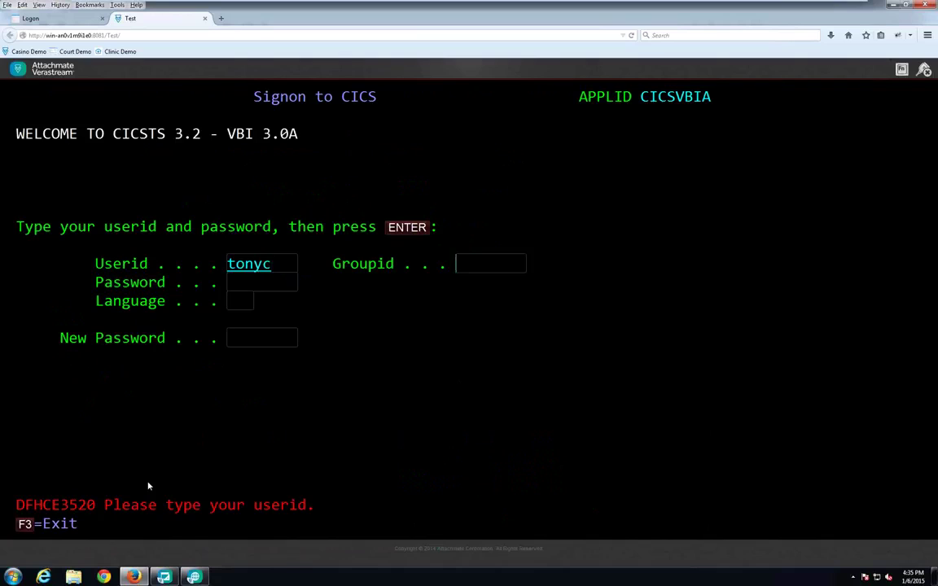
key("Tab")
type("•••••••")
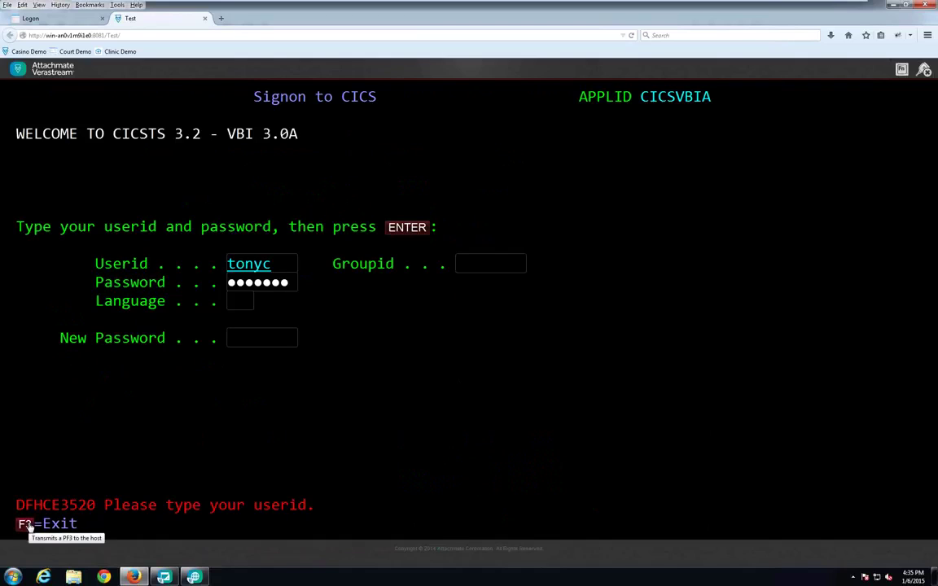
left_click(411, 229)
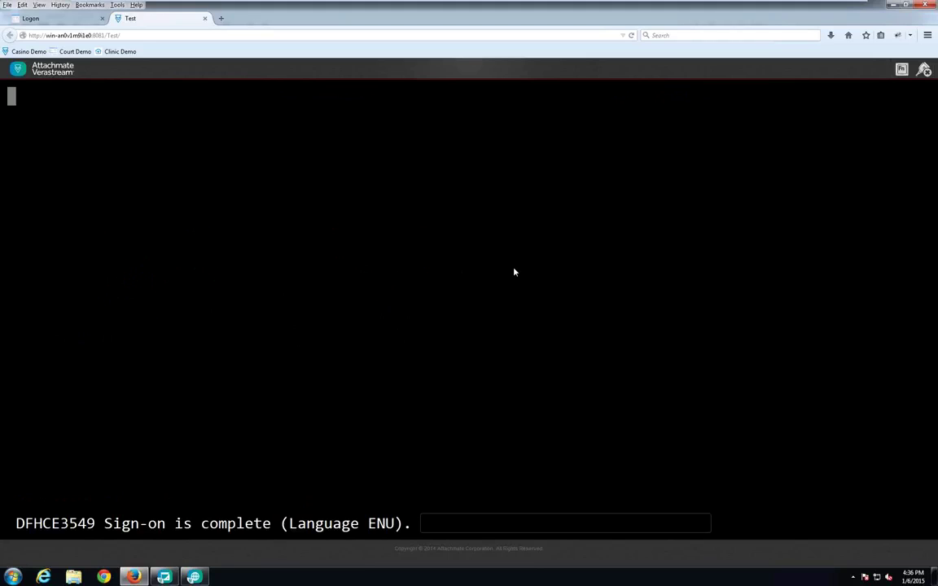
Step: Clear the screen, run tchp option 1 to look up the customer's account, then exit with PF3
left_click(902, 70)
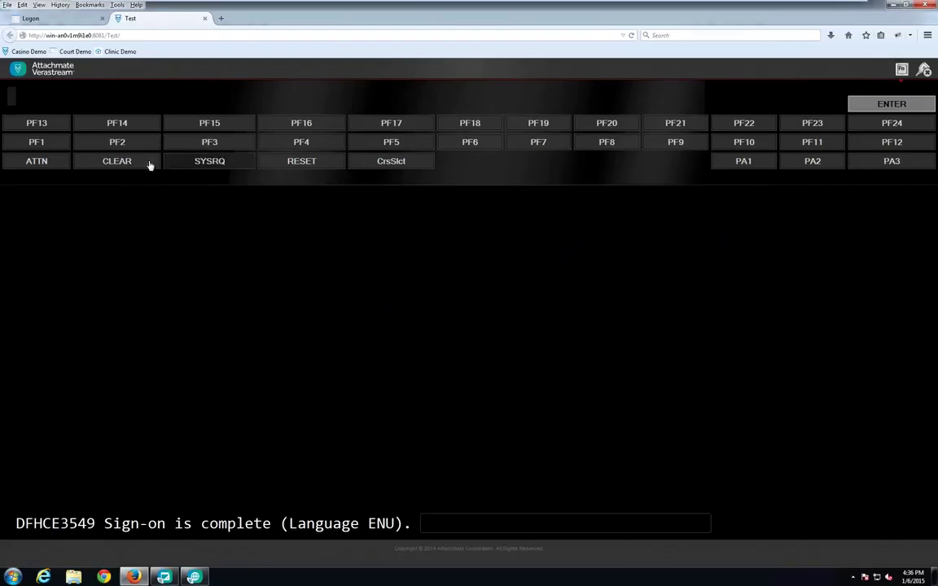
left_click(124, 159)
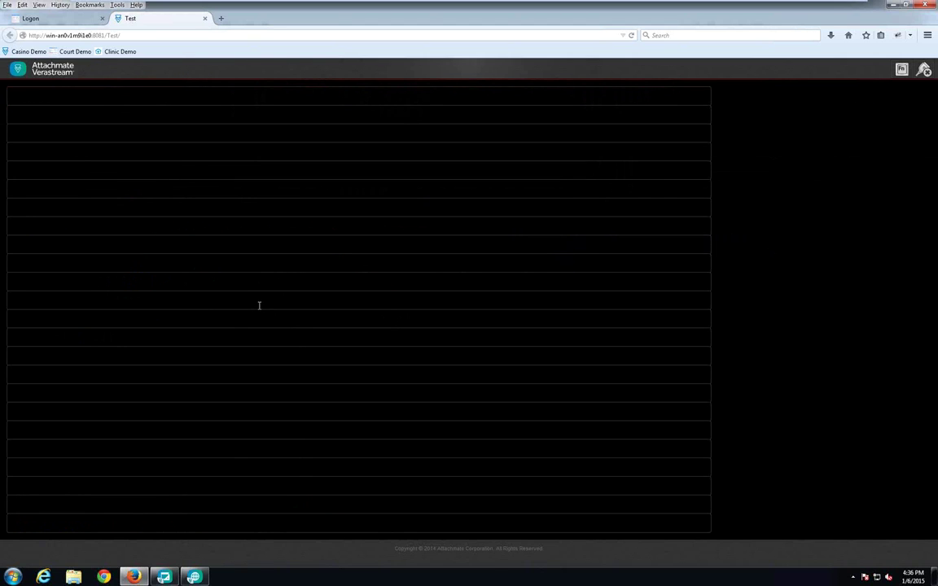
type("tchp")
key("Return")
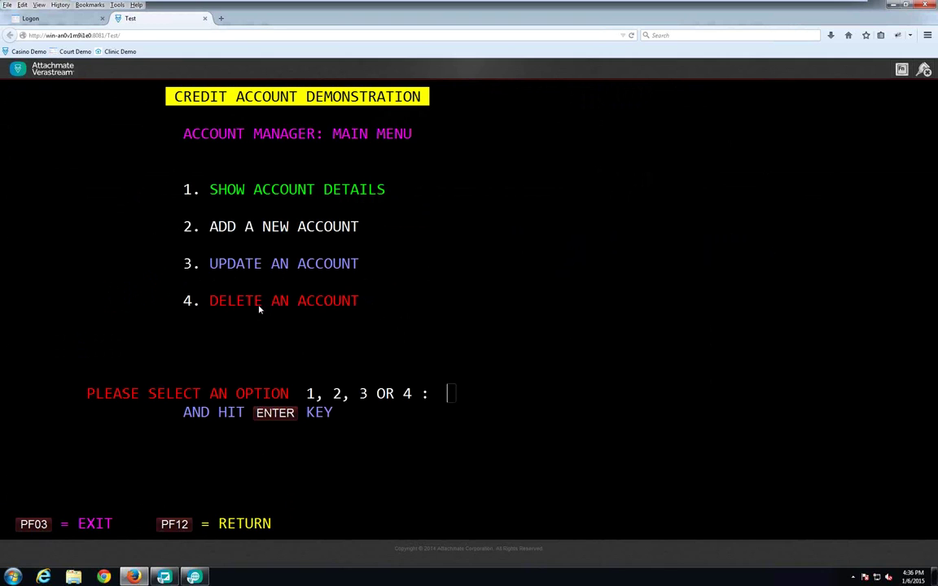
type("1")
key("Return")
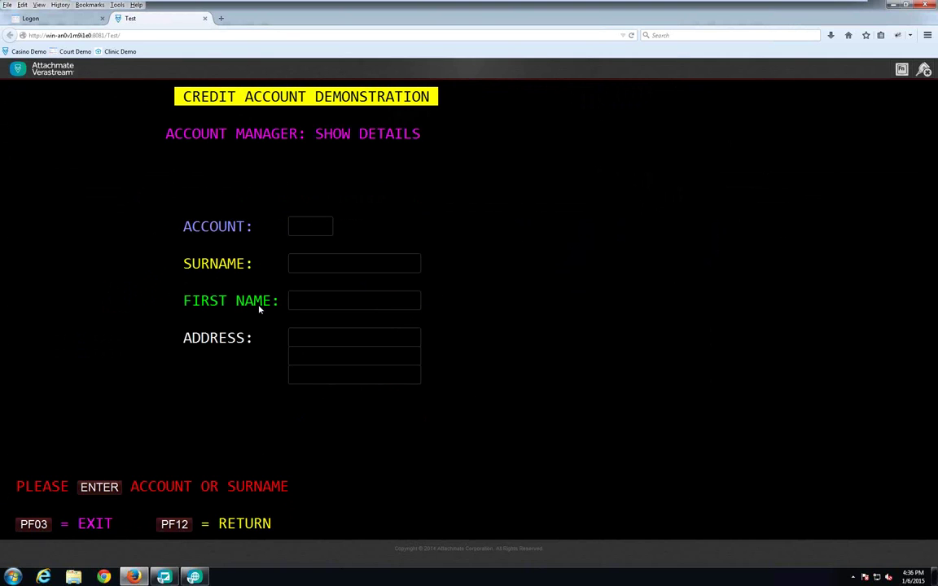
type("95624")
key("Return")
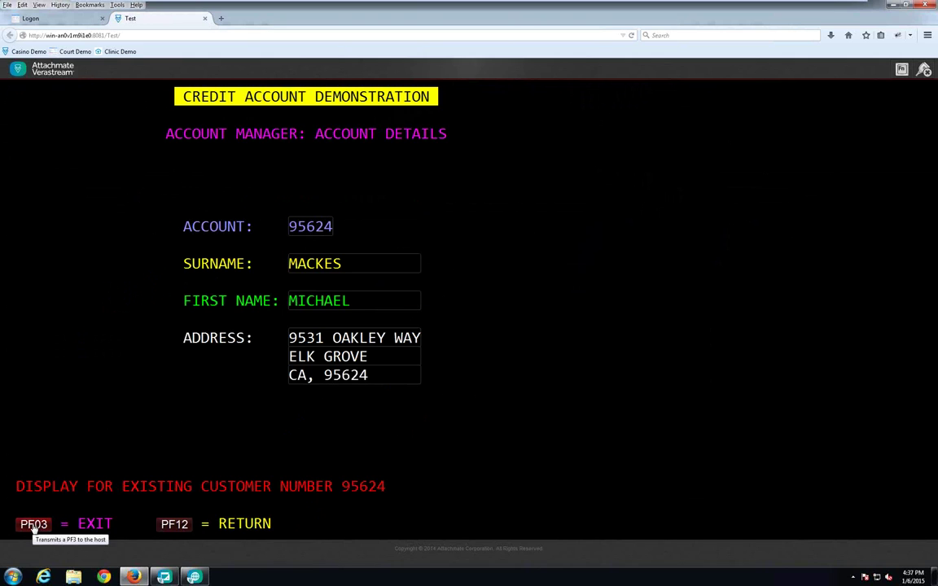
left_click(35, 525)
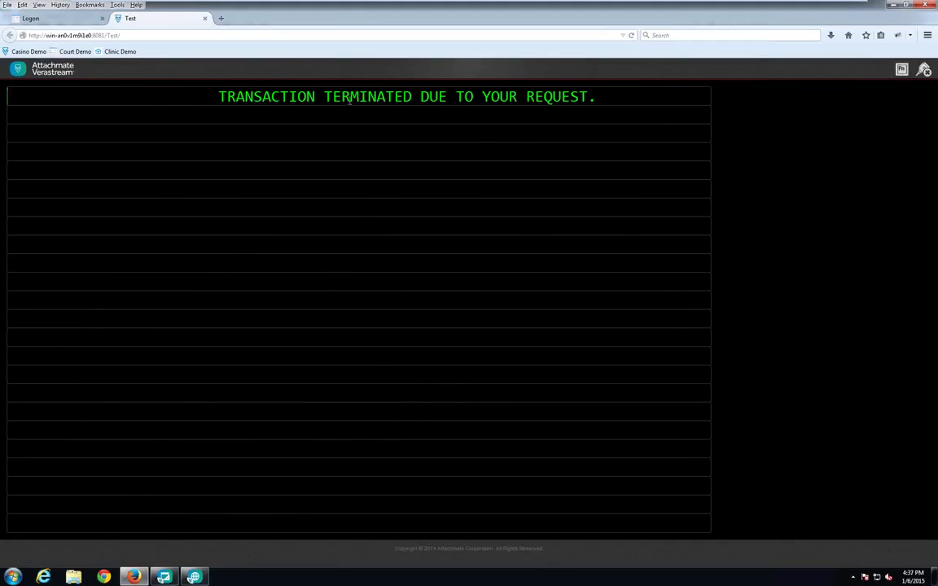
Step: Clear the screen, log off with cesf logoff, and reconnect the host session
left_click(902, 70)
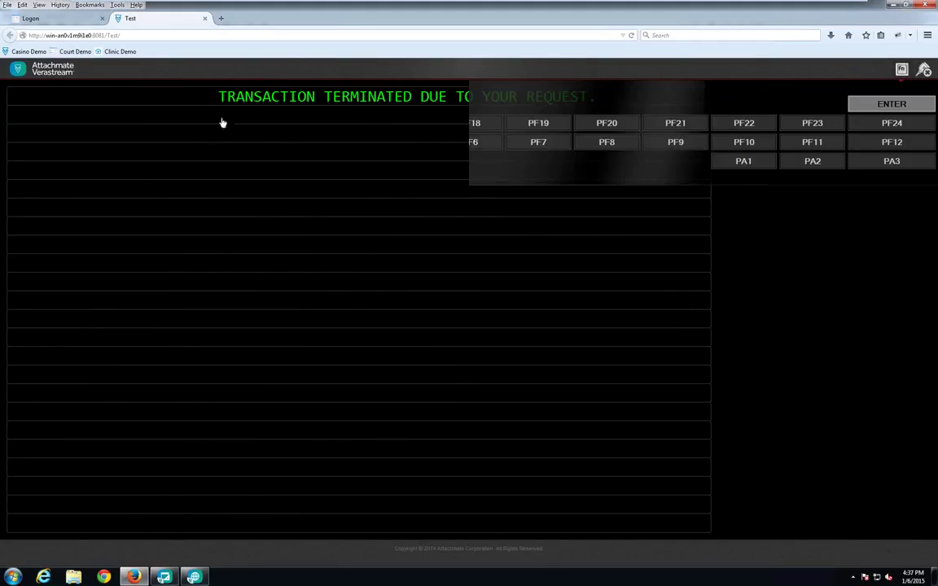
left_click(122, 161)
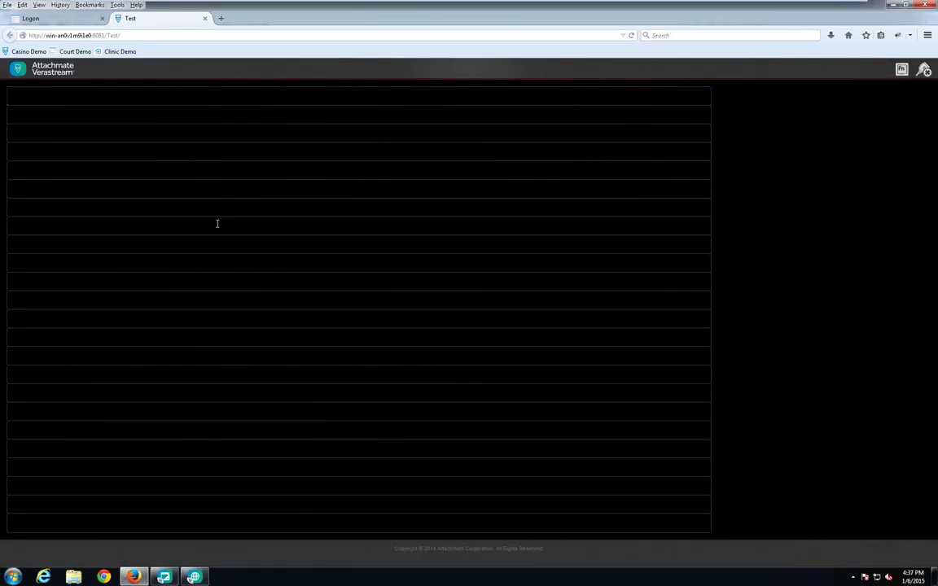
type("cesf logoff")
key("Return")
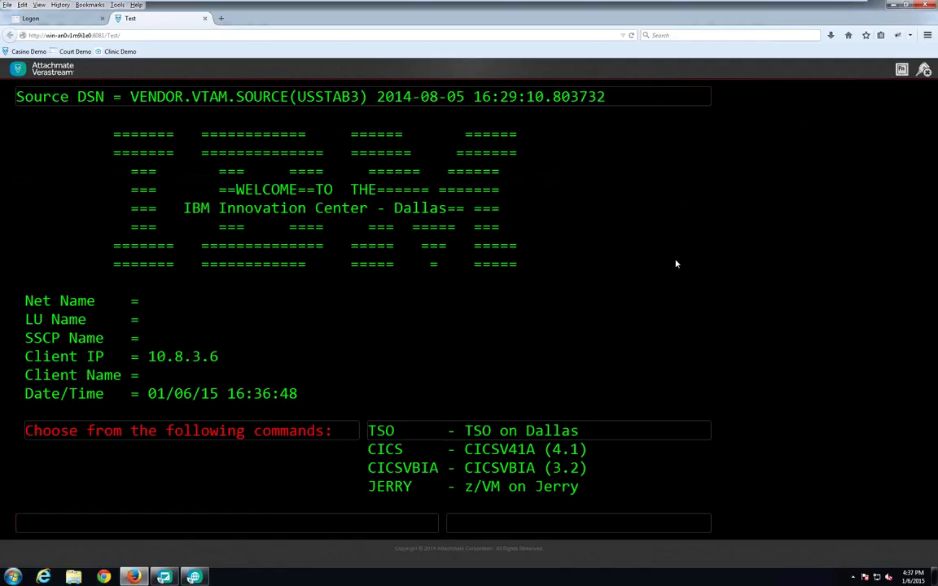
left_click(924, 69)
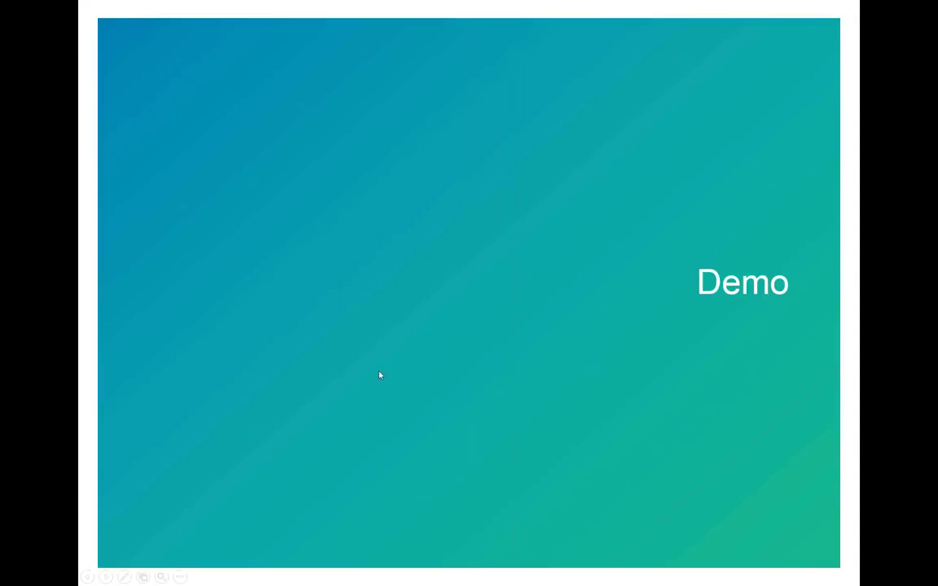
Step: Advance to the Repurposed Mobile Application slide and build in the search, results and citation screenshots
left_click(340, 334)
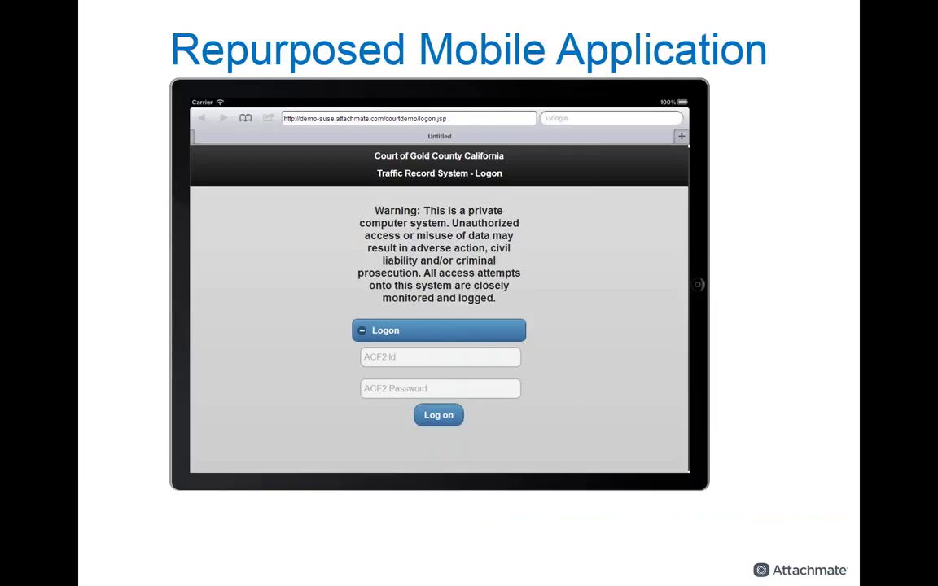
key("Right")
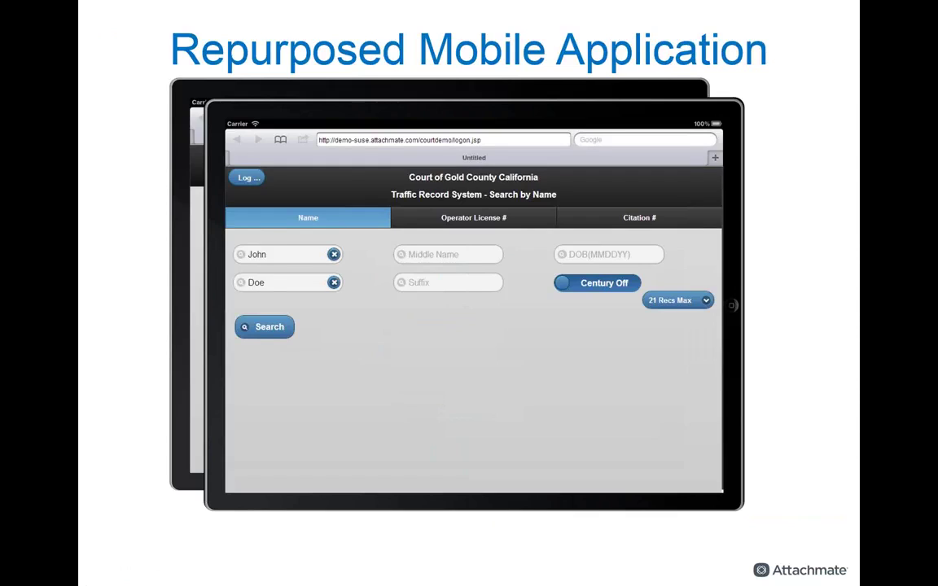
key("Right")
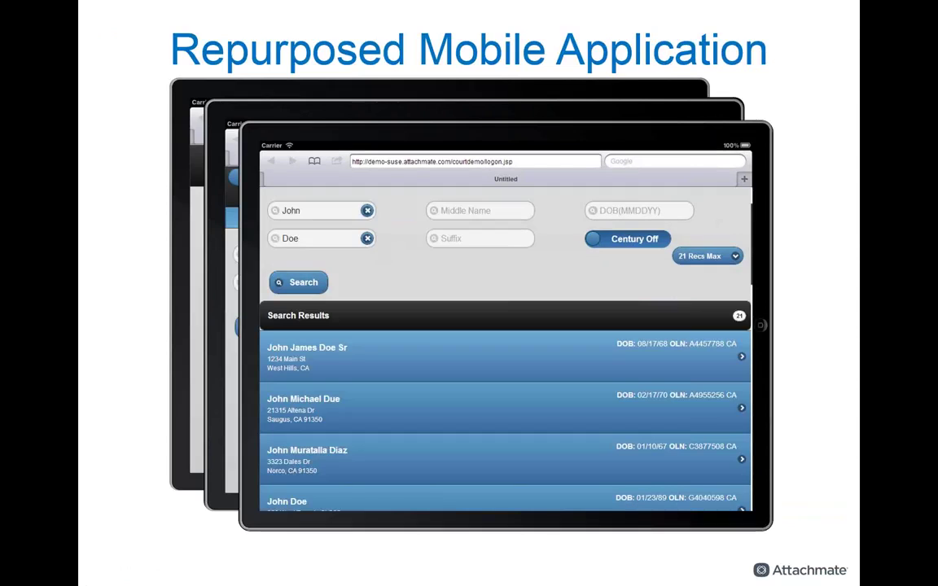
key("Right")
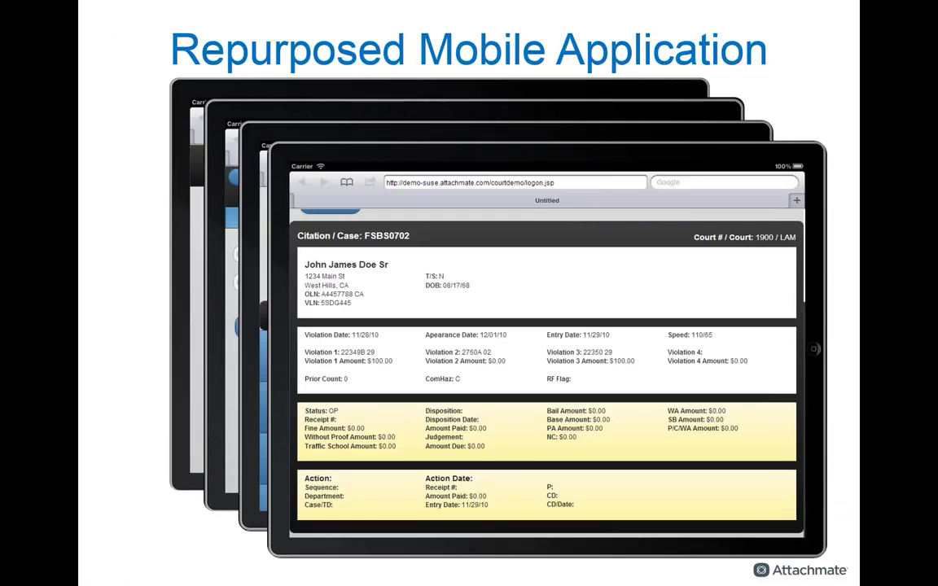